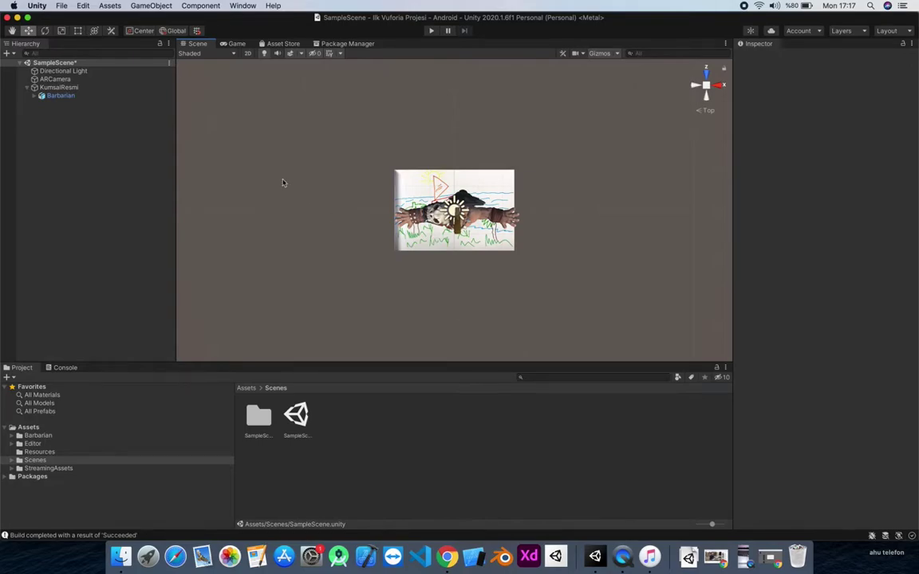
Switch the project's build platform from Android to iOS in the build settings
{"action": "left_click", "coordinate": [59, 8]}
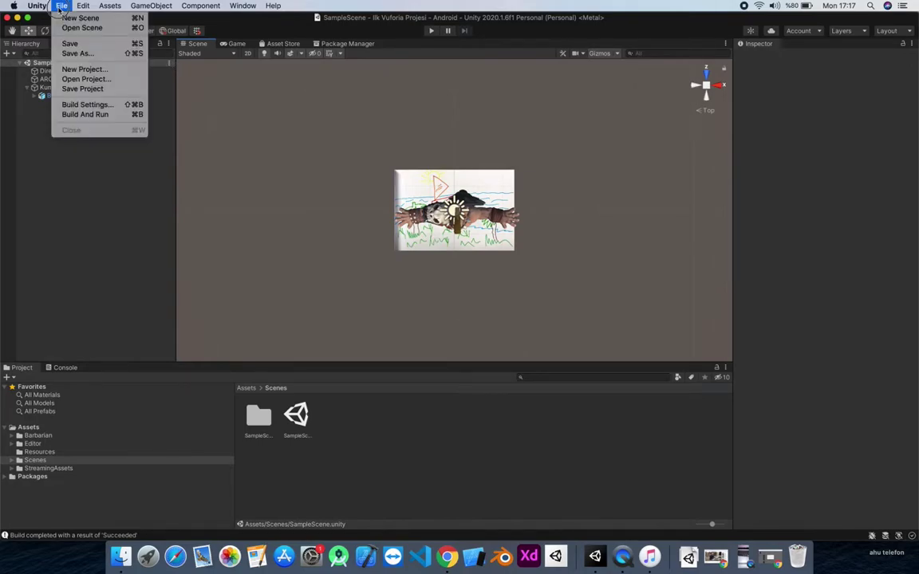
{"action": "left_click", "coordinate": [102, 106]}
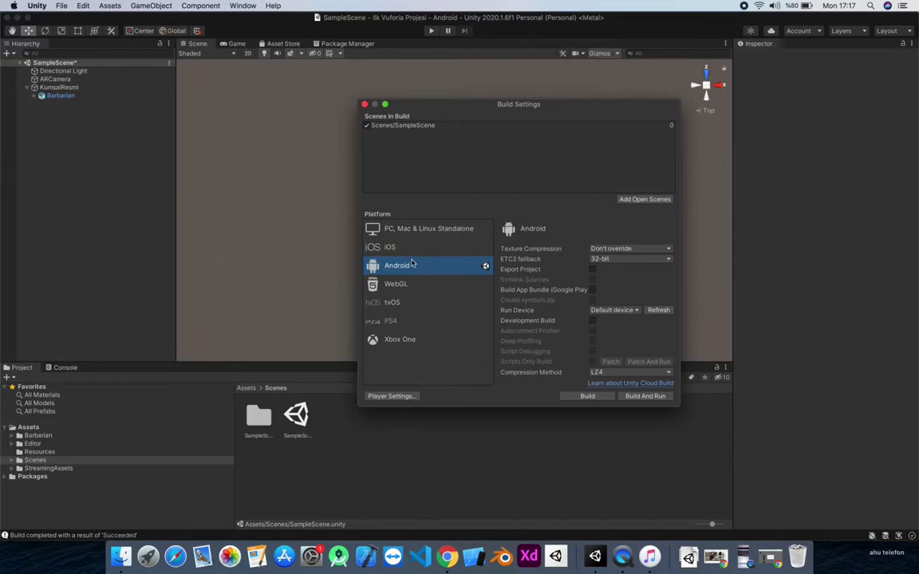
{"action": "left_click", "coordinate": [388, 248]}
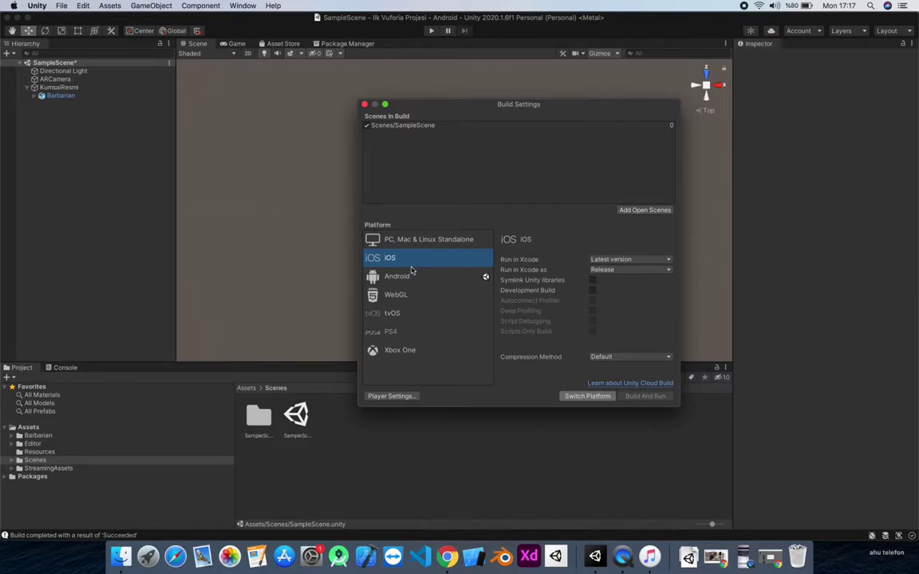
In Unity Hub, check whether iOS Build Support is installed for the 2020.1.6f1 editor, and close the Hub
{"action": "left_click", "coordinate": [557, 555]}
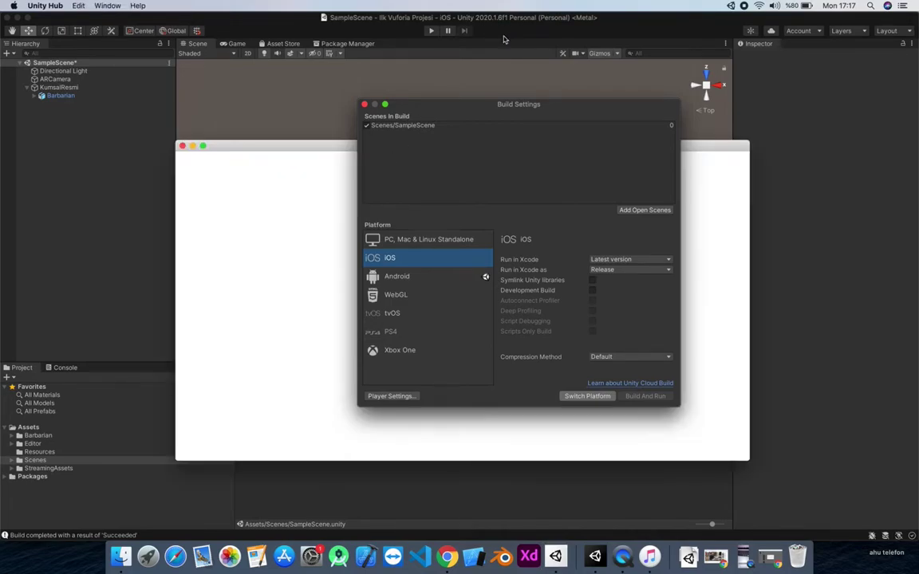
{"action": "left_click", "coordinate": [268, 150]}
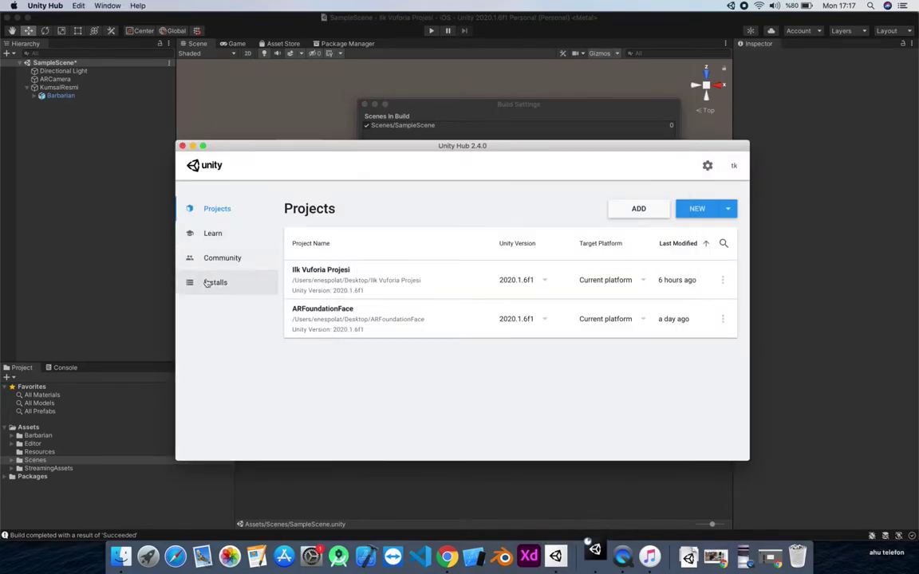
{"action": "left_click", "coordinate": [215, 282]}
{"action": "left_click", "coordinate": [381, 241]}
{"action": "left_click", "coordinate": [340, 248]}
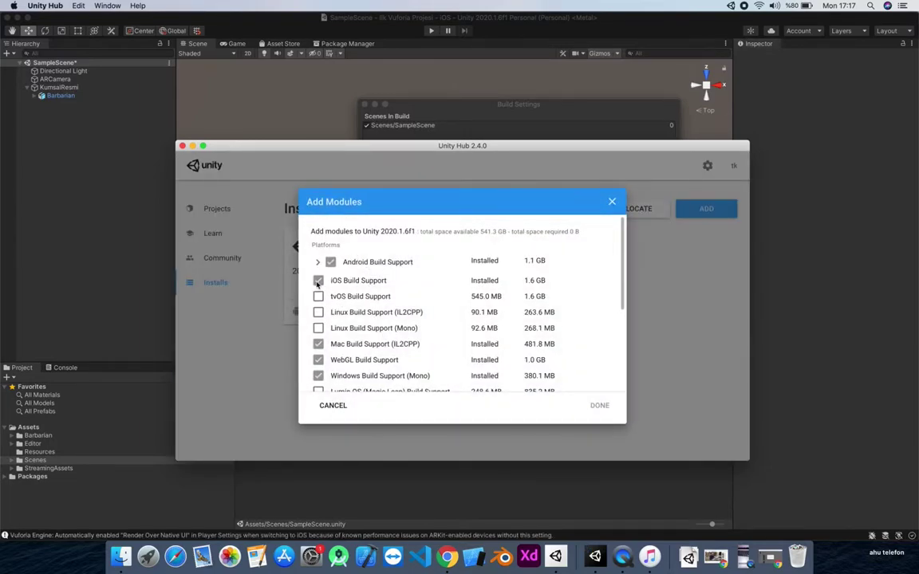
{"action": "left_click", "coordinate": [335, 405]}
{"action": "left_click", "coordinate": [181, 147]}
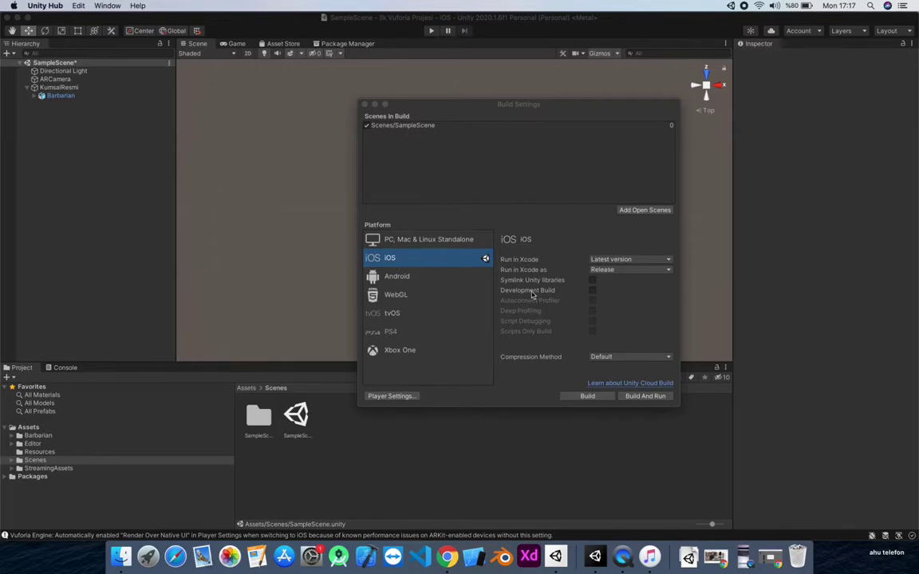
Review the default icon and its texture choices in the iOS player settings, and close the project settings
{"action": "left_click", "coordinate": [389, 398]}
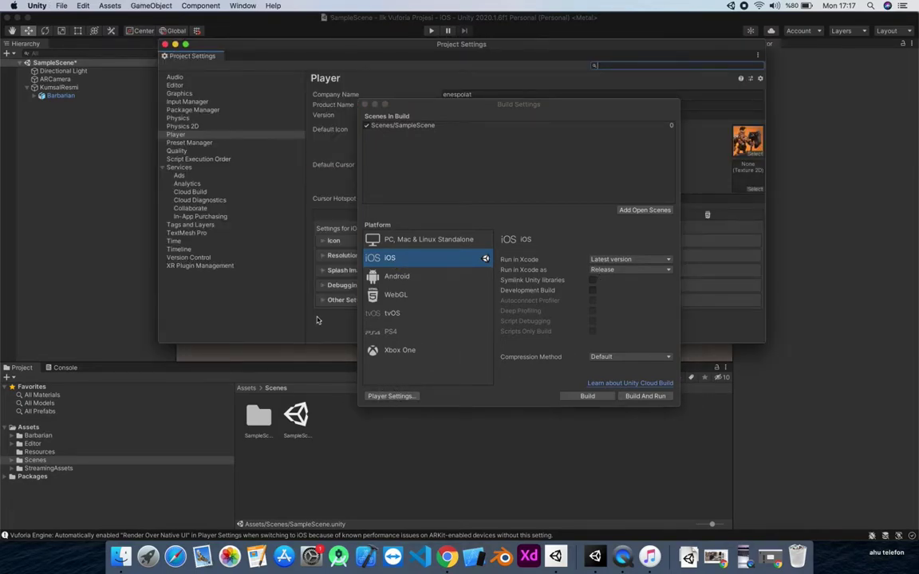
{"action": "left_click_drag", "start_coordinate": [536, 111], "coordinate": [163, 244]}
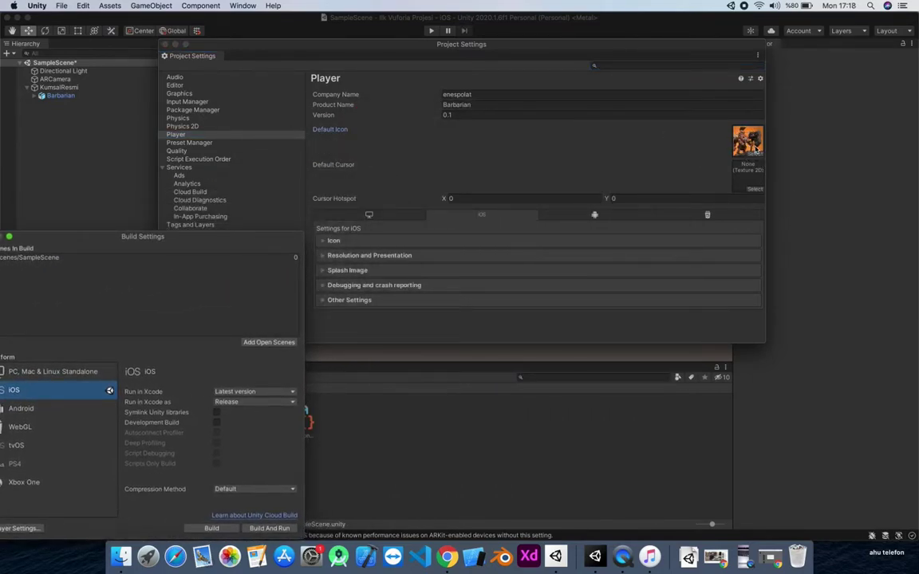
{"action": "left_click", "coordinate": [190, 137]}
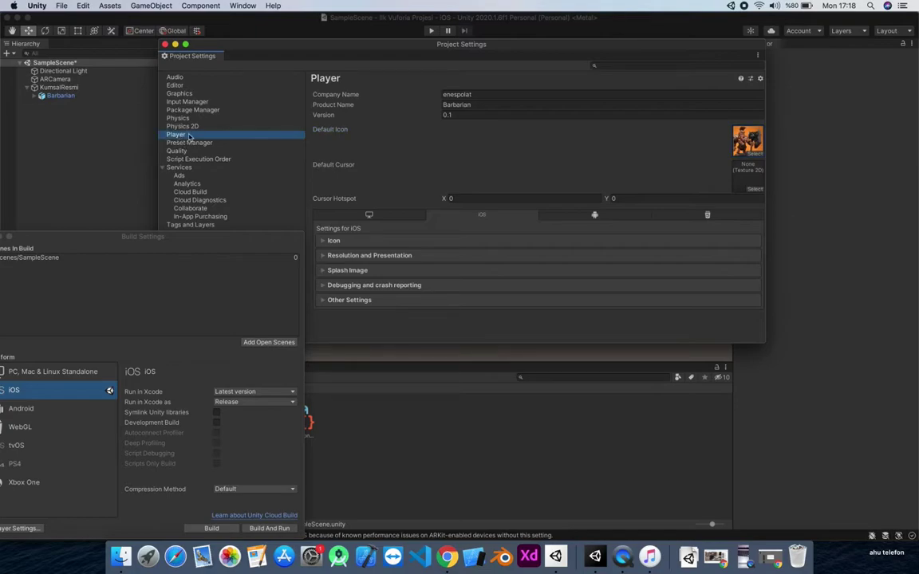
{"action": "left_click", "coordinate": [758, 157]}
{"action": "left_click", "coordinate": [757, 155]}
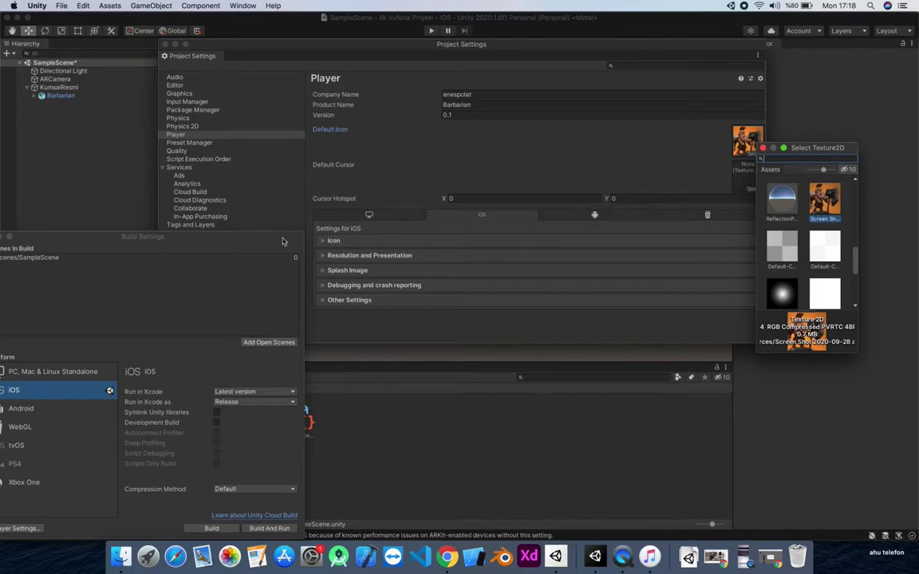
{"action": "left_click_drag", "start_coordinate": [185, 238], "coordinate": [63, 195]}
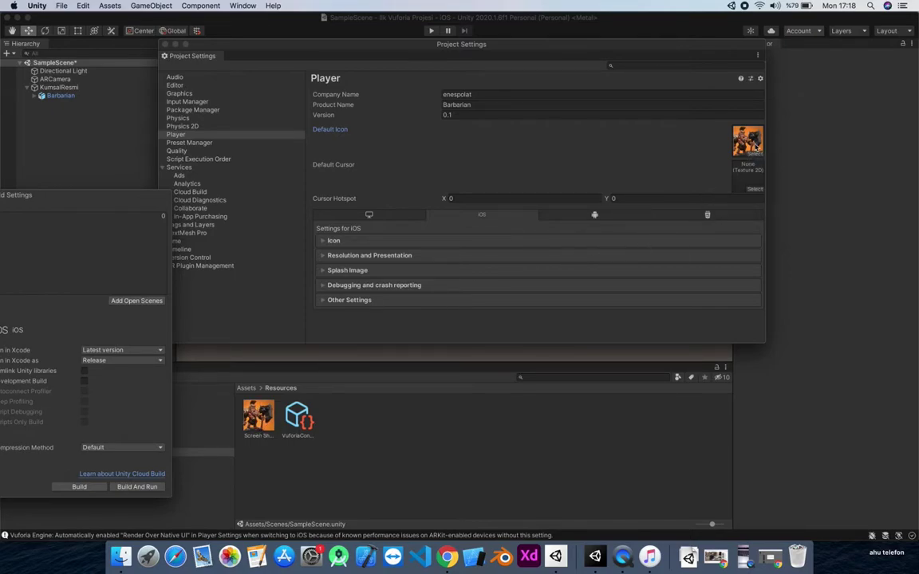
{"action": "left_click", "coordinate": [165, 44]}
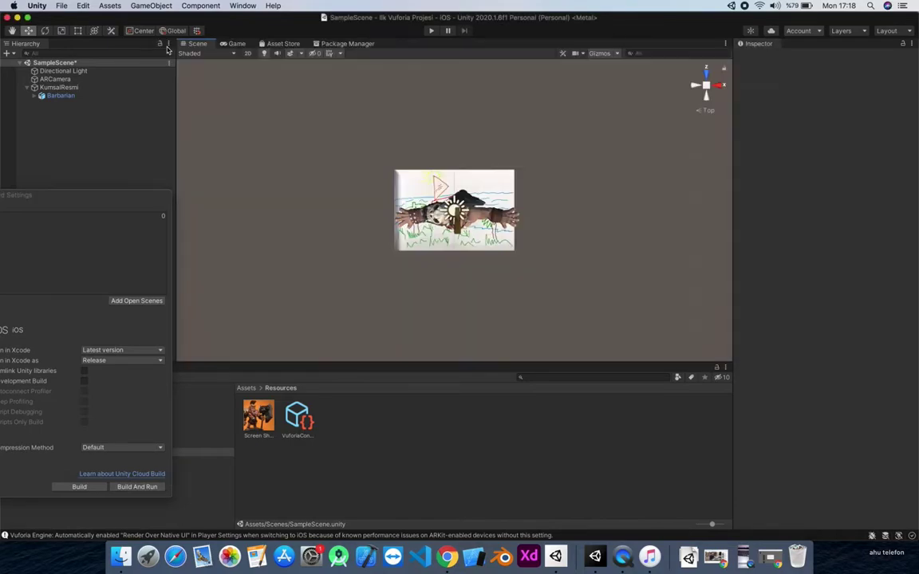
Set the texture type of the screenshot image in the Resources folder to Sprite (2D and UI) and apply it
{"action": "left_click", "coordinate": [269, 418]}
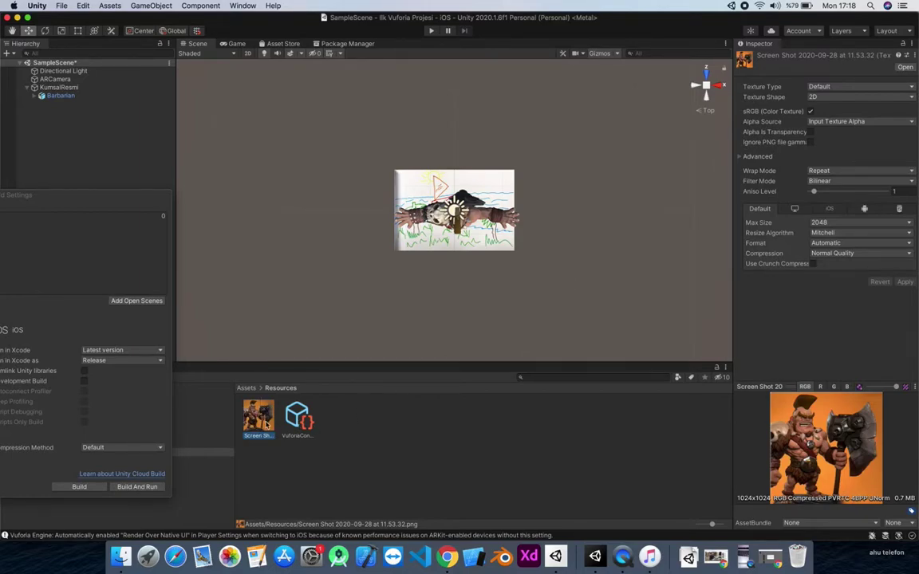
{"action": "left_click", "coordinate": [837, 99]}
{"action": "left_click", "coordinate": [837, 97]}
{"action": "left_click", "coordinate": [833, 86]}
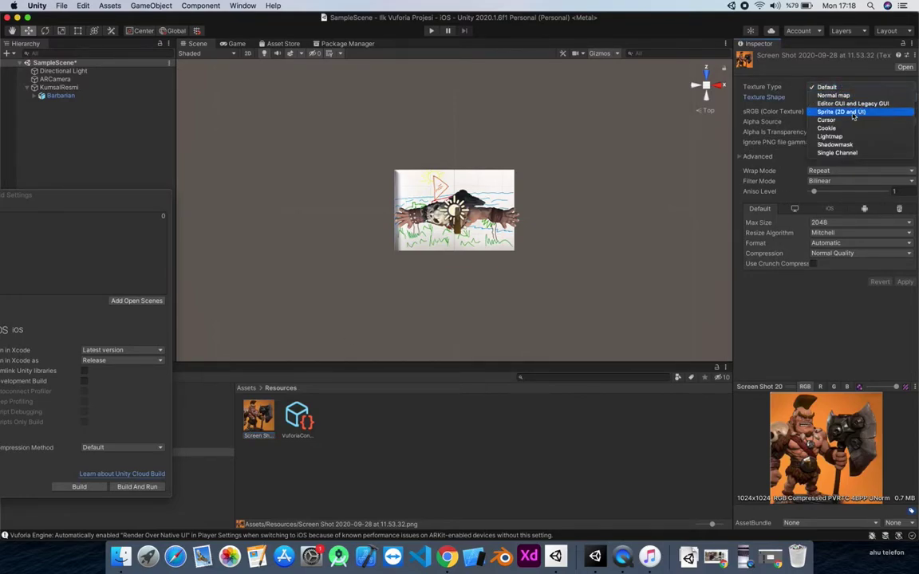
{"action": "left_click", "coordinate": [848, 114]}
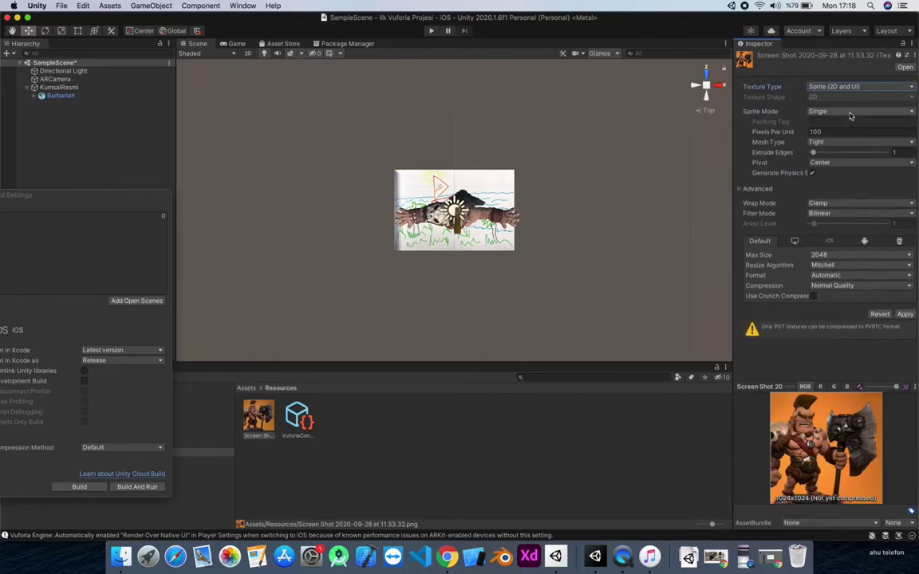
{"action": "left_click", "coordinate": [905, 323]}
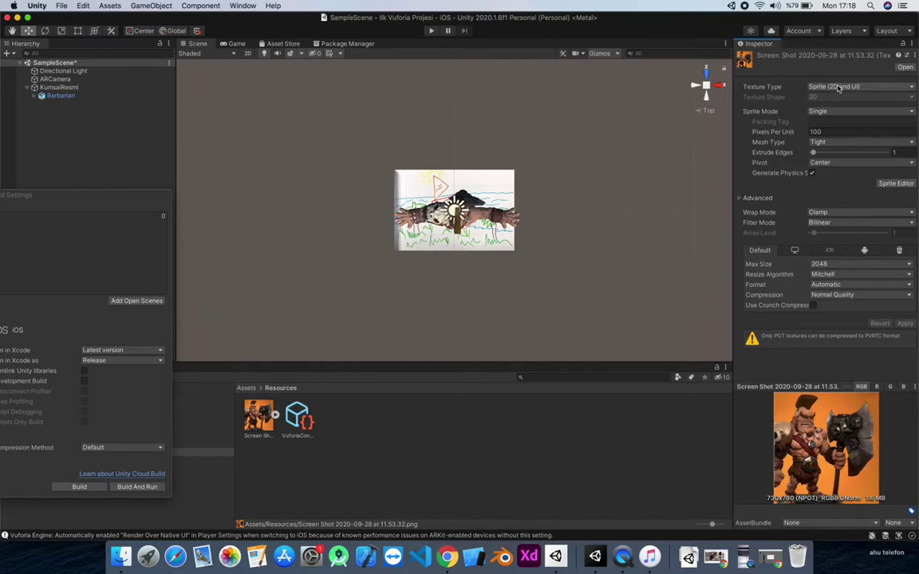
Reopen the iOS player settings, close the build settings, and examine the Resolution and Presentation options
{"action": "left_click_drag", "start_coordinate": [48, 198], "coordinate": [578, 138]}
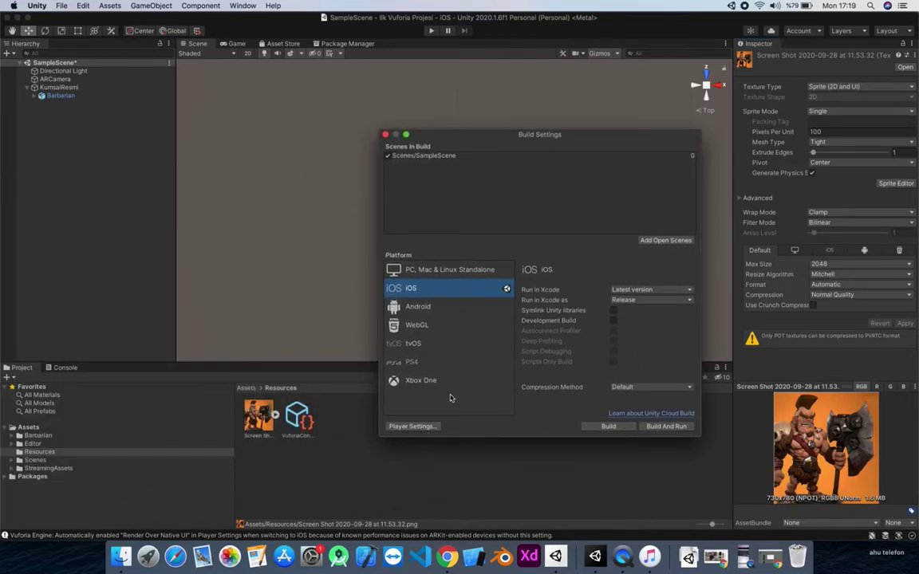
{"action": "left_click", "coordinate": [412, 426]}
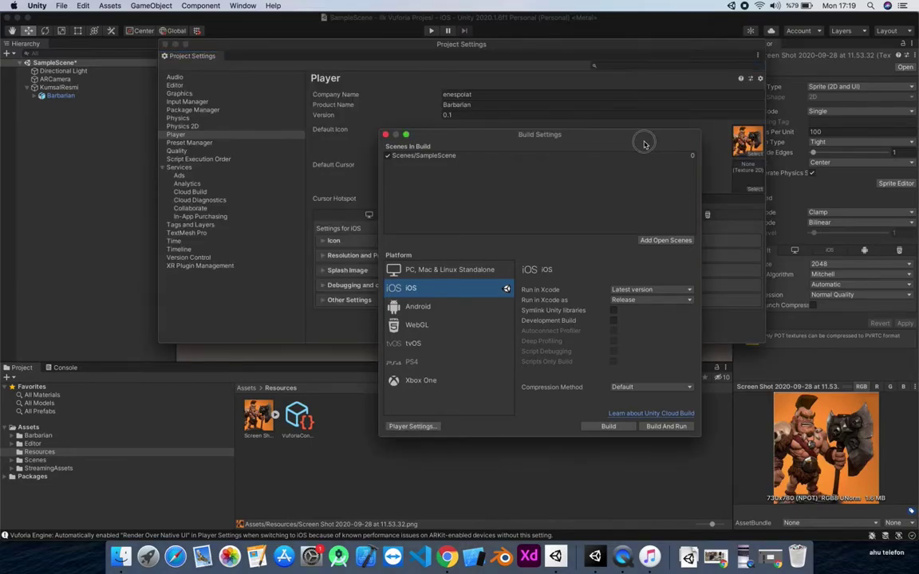
{"action": "left_click", "coordinate": [386, 134]}
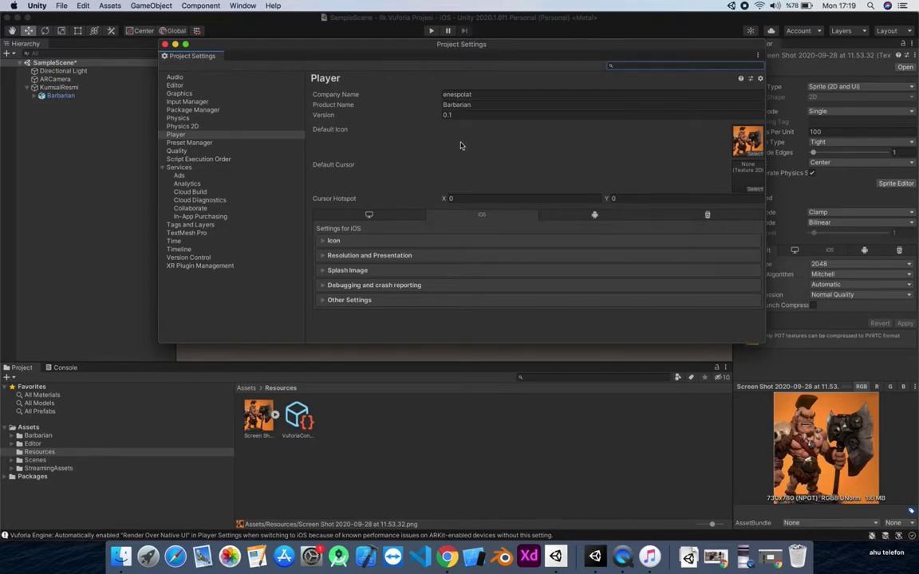
{"action": "left_click", "coordinate": [366, 255]}
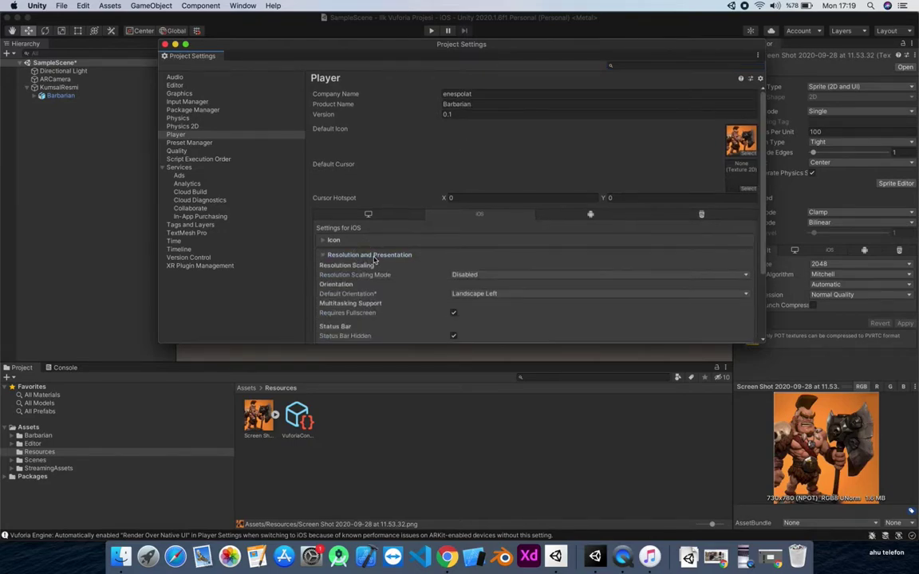
{"action": "scroll", "coordinate": [522, 191], "scroll_direction": "down", "scroll_amount": 3}
{"action": "scroll", "coordinate": [519, 183], "scroll_direction": "down", "scroll_amount": 2}
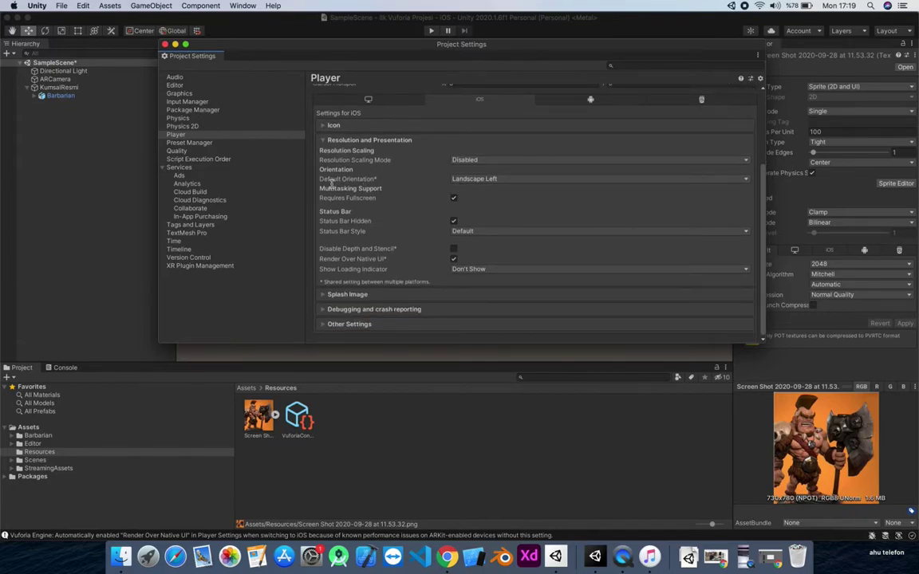
Try Auto Rotation as the default orientation, and set it back to Landscape Left
{"action": "left_click", "coordinate": [505, 179]}
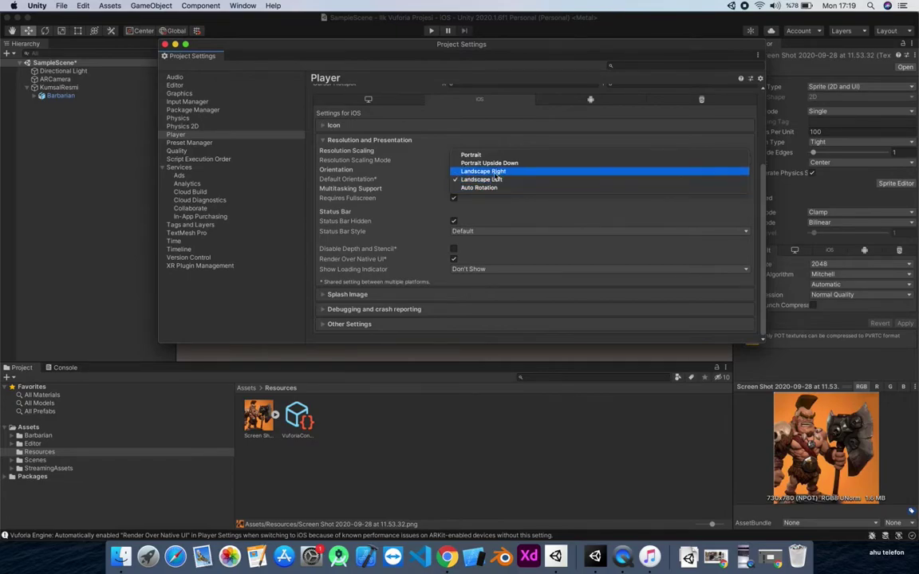
{"action": "left_click", "coordinate": [472, 187]}
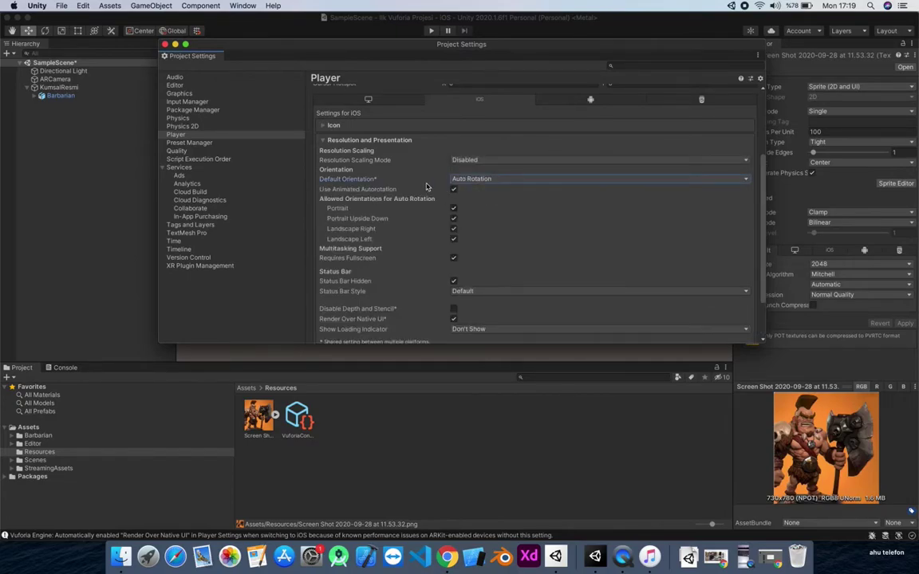
{"action": "left_click", "coordinate": [482, 180]}
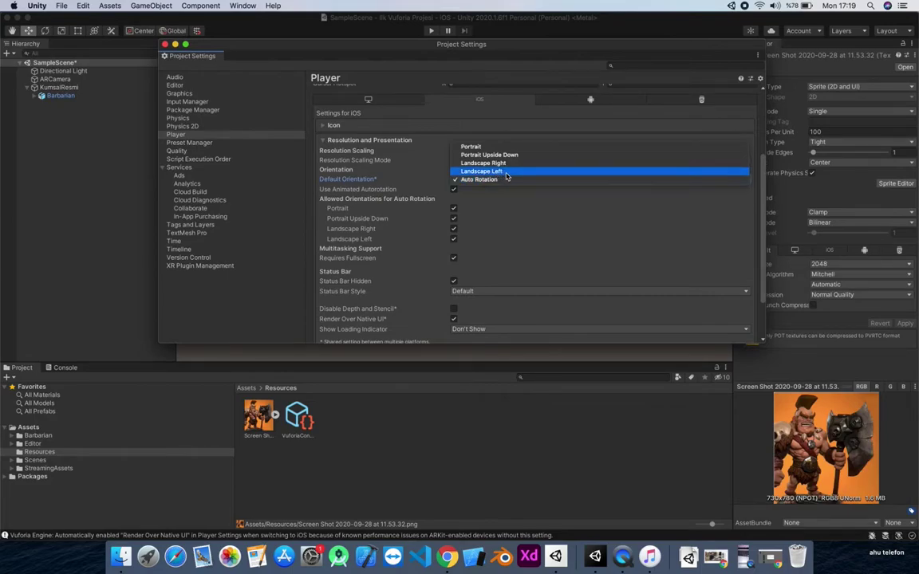
{"action": "left_click", "coordinate": [499, 172]}
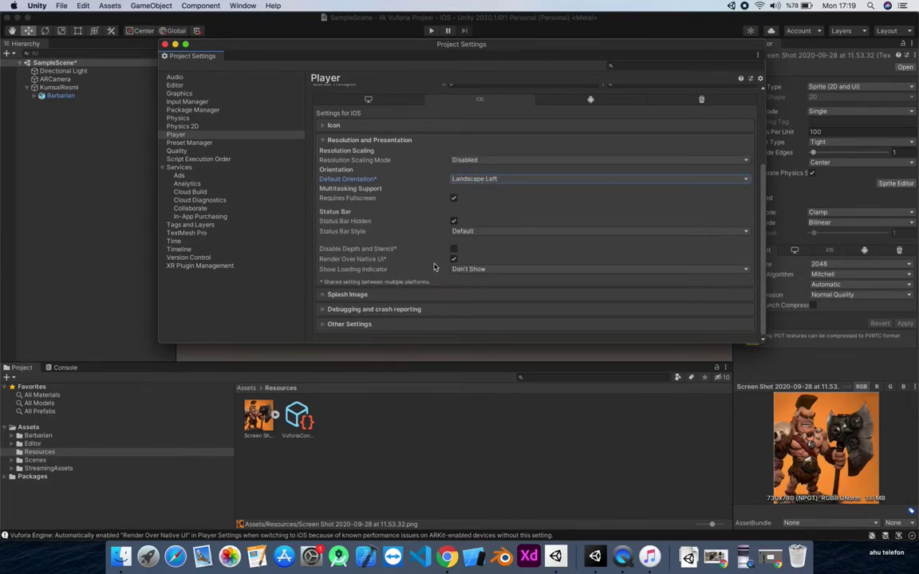
Review the identification fields and target minimum iOS version under the iOS Other Settings, and close the project settings
{"action": "scroll", "coordinate": [362, 323], "scroll_direction": "up", "scroll_amount": 2}
{"action": "scroll", "coordinate": [362, 323], "scroll_direction": "down", "scroll_amount": 2}
{"action": "left_click", "coordinate": [327, 324]}
{"action": "scroll", "coordinate": [499, 247], "scroll_direction": "down", "scroll_amount": 15}
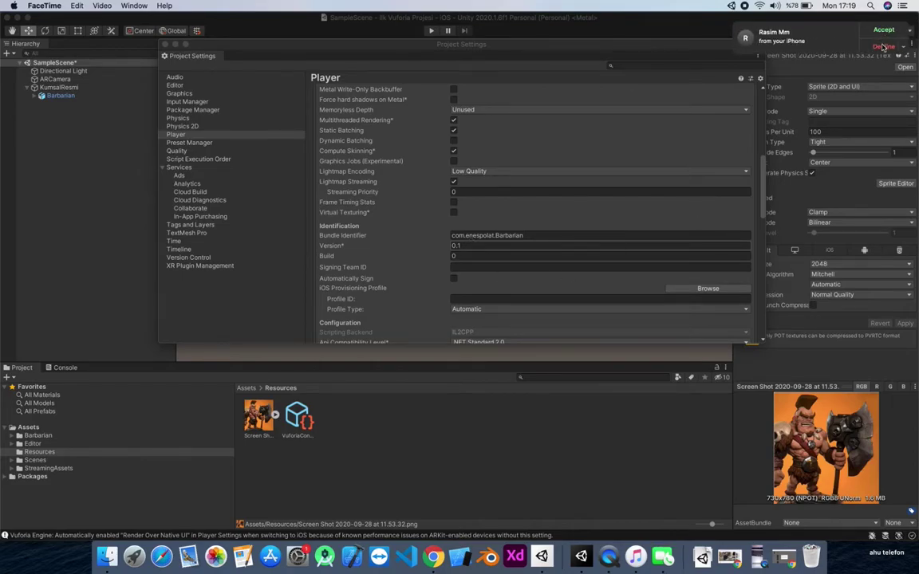
{"action": "left_click", "coordinate": [904, 46]}
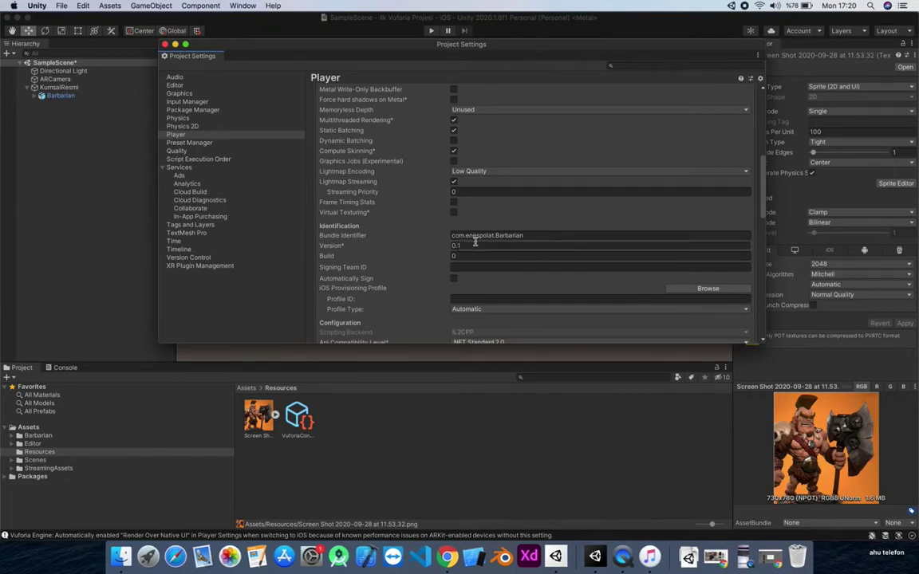
{"action": "scroll", "coordinate": [521, 234], "scroll_direction": "down", "scroll_amount": 1}
{"action": "scroll", "coordinate": [521, 234], "scroll_direction": "down", "scroll_amount": 10}
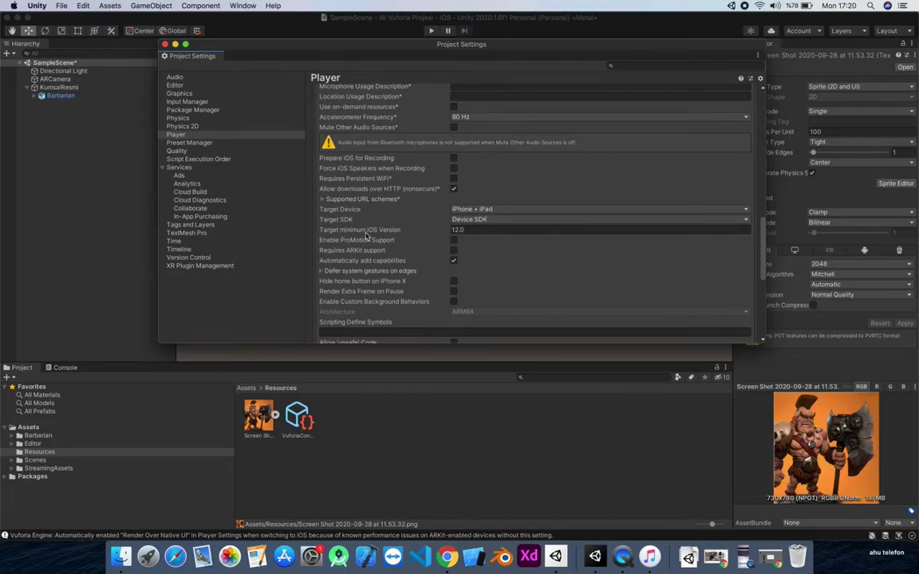
{"action": "left_click", "coordinate": [457, 230]}
{"action": "scroll", "coordinate": [471, 235], "scroll_direction": "down", "scroll_amount": 10}
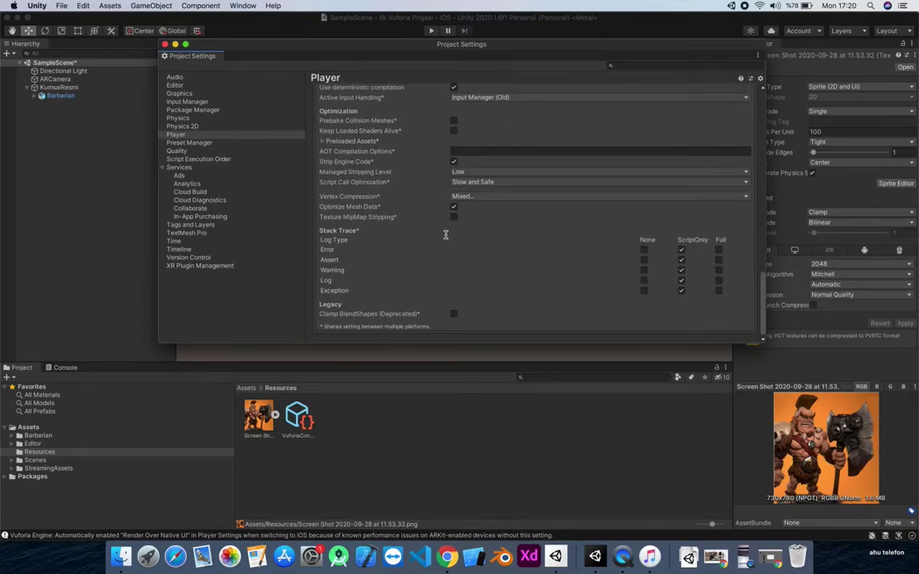
{"action": "scroll", "coordinate": [537, 250], "scroll_direction": "up", "scroll_amount": 20}
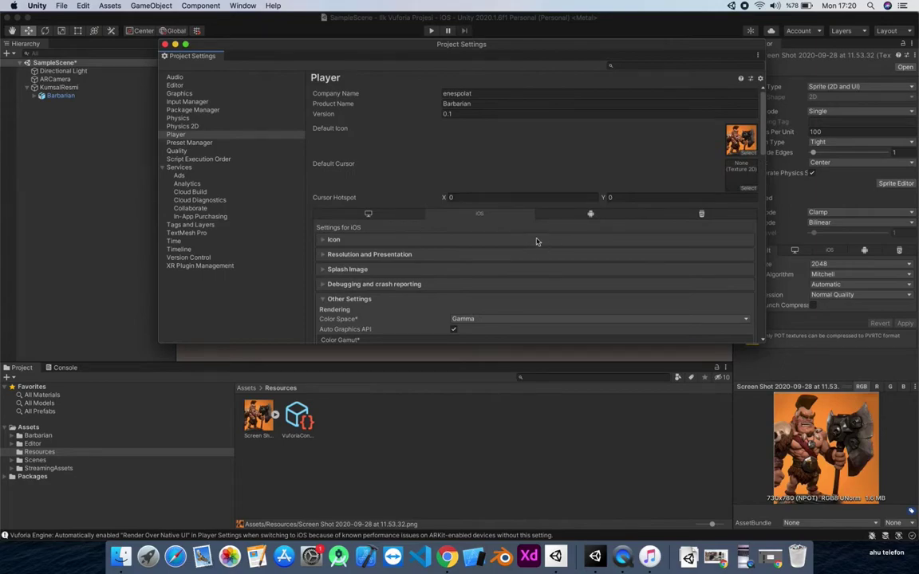
{"action": "left_click", "coordinate": [164, 45]}
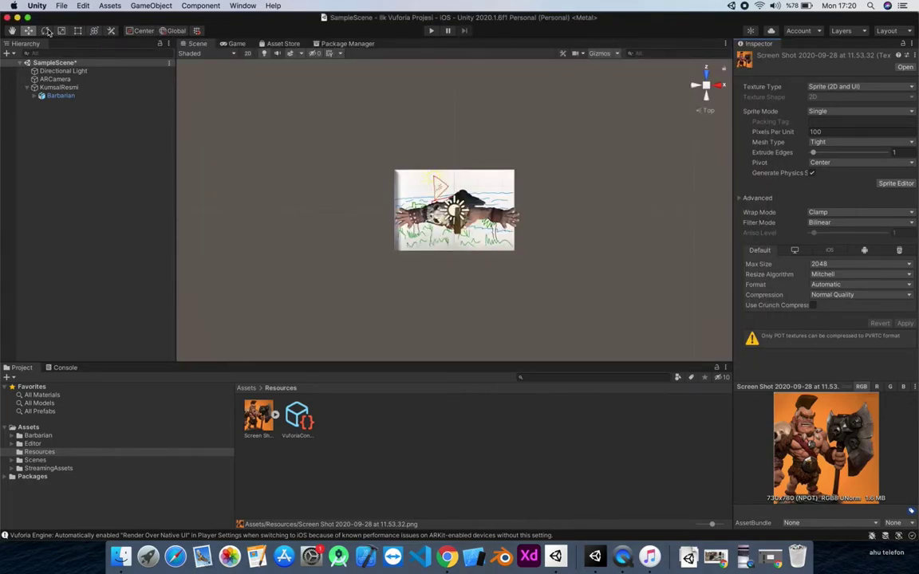
Build and run the project for iOS
{"action": "left_click", "coordinate": [62, 7]}
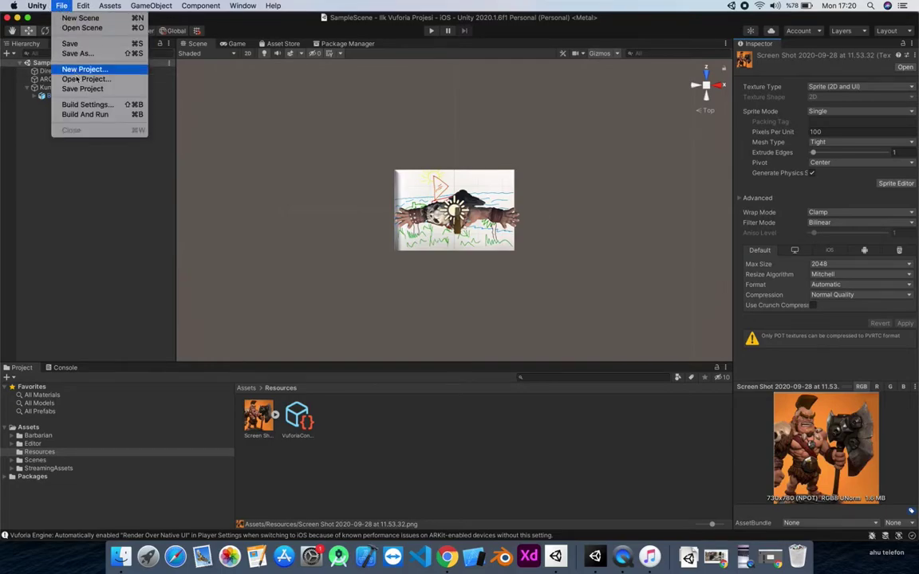
{"action": "left_click", "coordinate": [75, 115]}
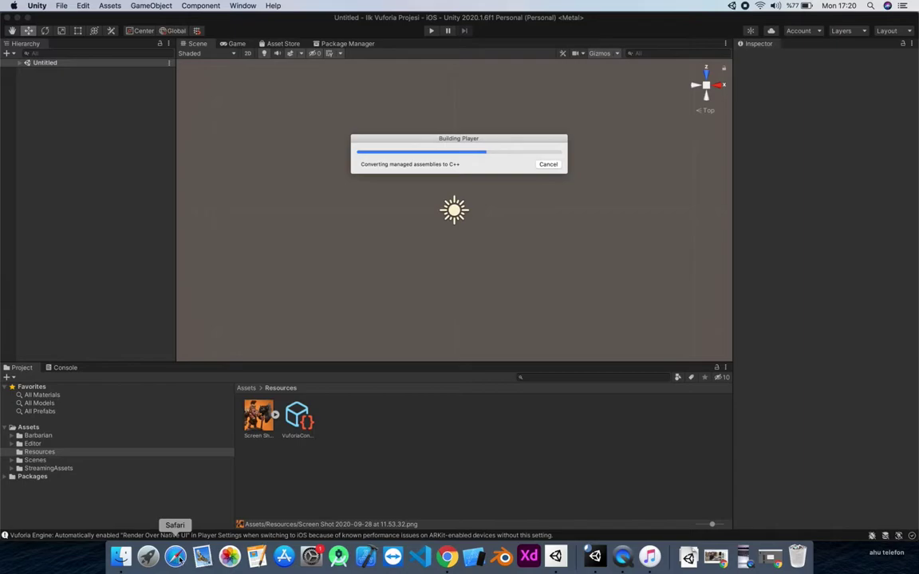
Switch to the App Store, search for "xcode", and close the store window after viewing the results
{"action": "left_click", "coordinate": [284, 556]}
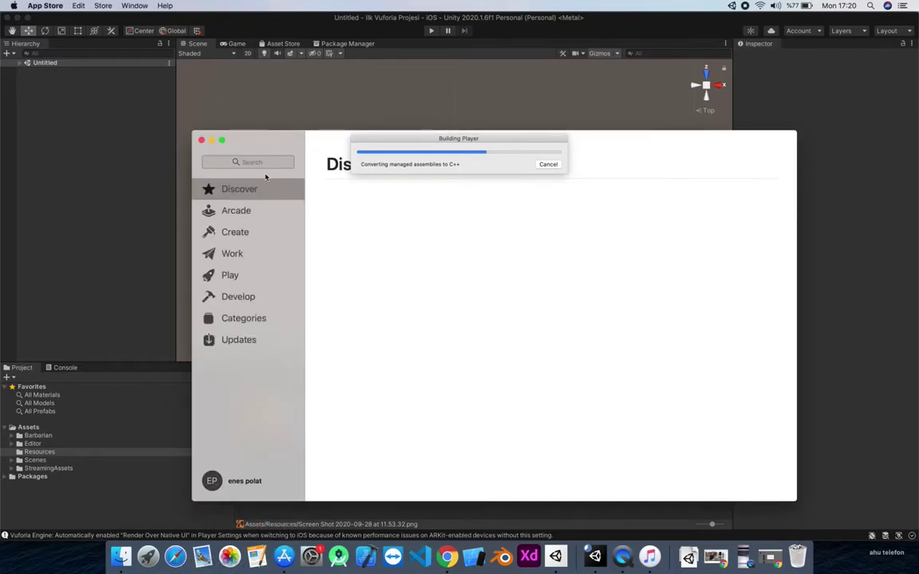
{"action": "left_click", "coordinate": [270, 162]}
{"action": "type", "text": "xcode"}
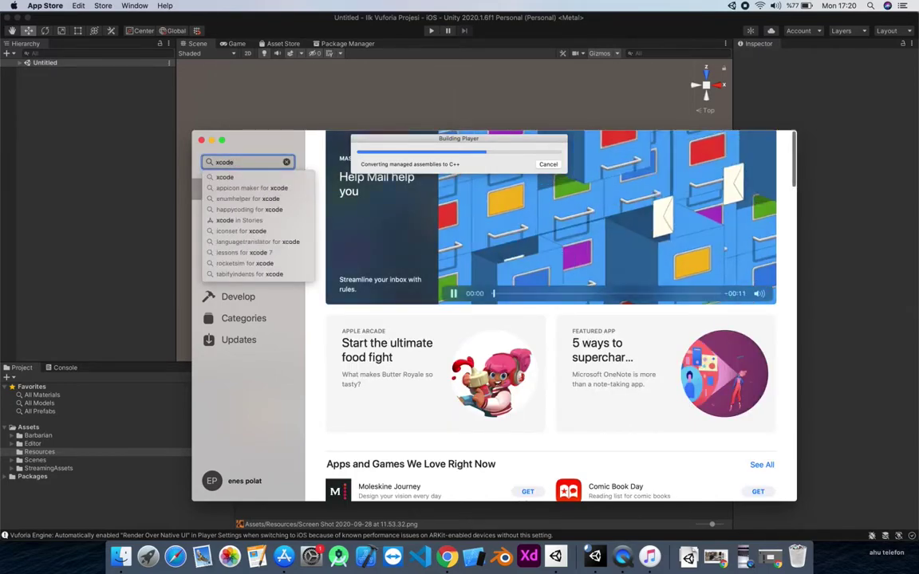
{"action": "key", "text": "Return"}
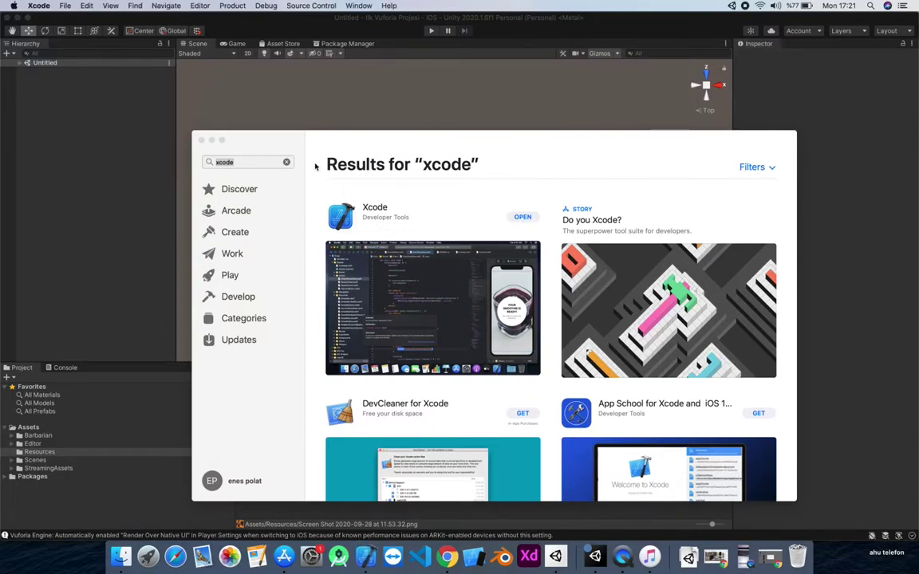
{"action": "left_click", "coordinate": [201, 140]}
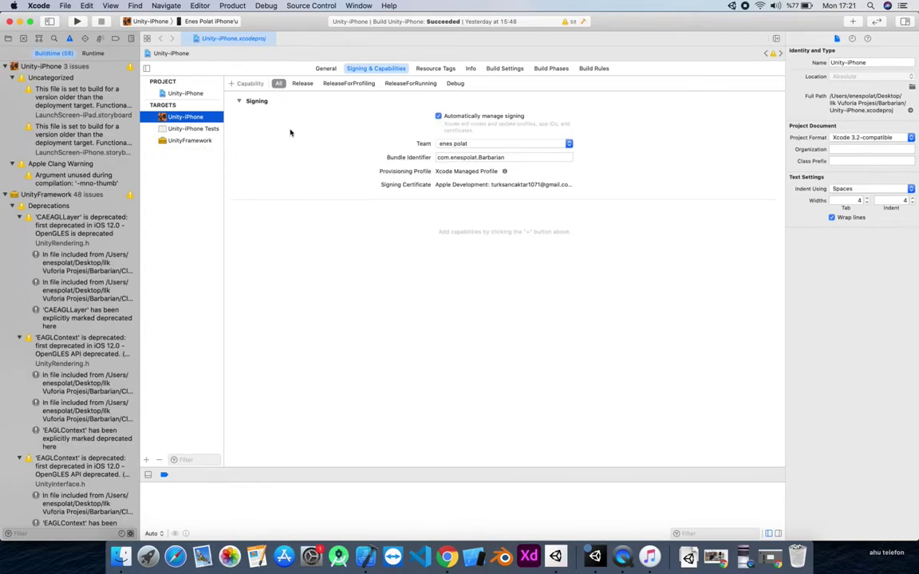
In Xcode, show the Unity-iPhone project files and examine the target's general identity, deployment, icon and framework settings
{"action": "left_click", "coordinate": [7, 39]}
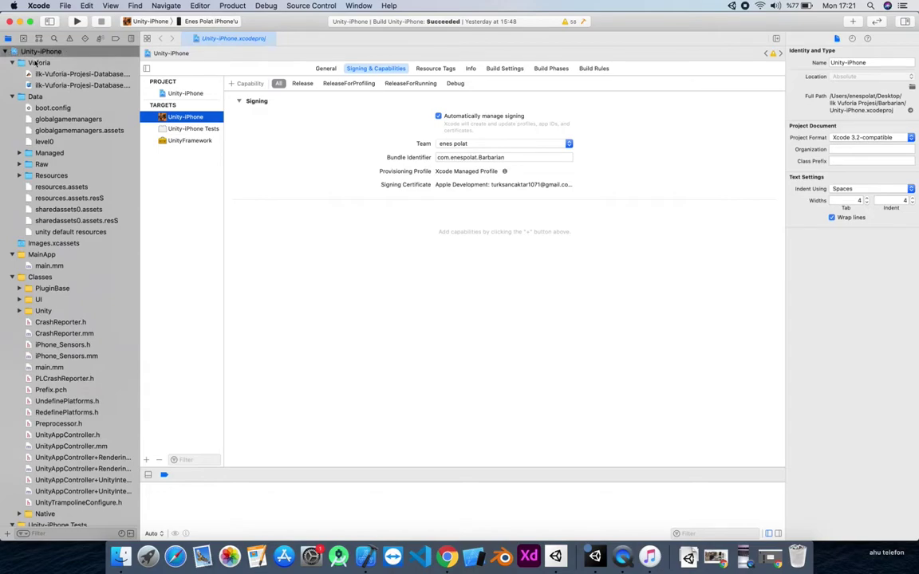
{"action": "left_click", "coordinate": [36, 51]}
{"action": "left_click", "coordinate": [44, 52]}
{"action": "left_click", "coordinate": [325, 68]}
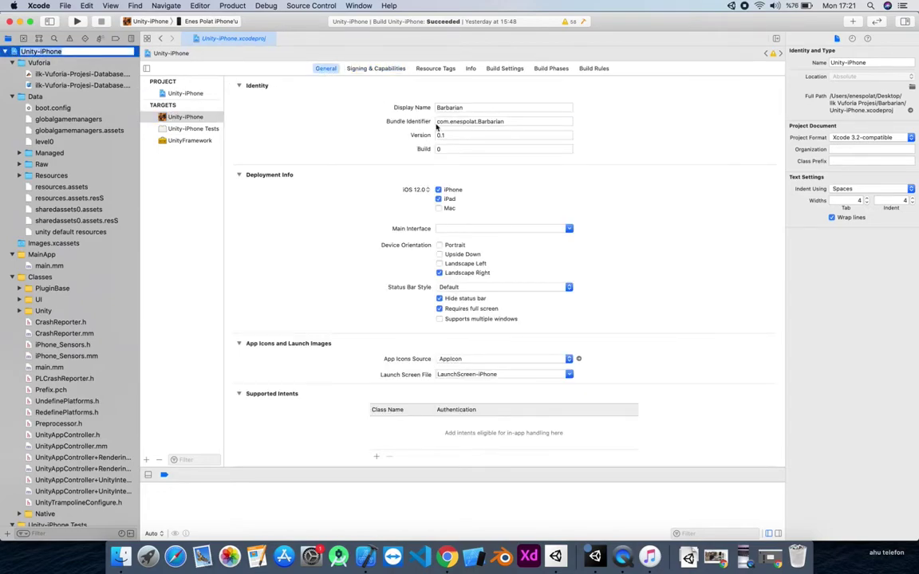
{"action": "left_click", "coordinate": [460, 146]}
{"action": "scroll", "coordinate": [451, 230], "scroll_direction": "down", "scroll_amount": 1}
{"action": "scroll", "coordinate": [471, 269], "scroll_direction": "up", "scroll_amount": 1}
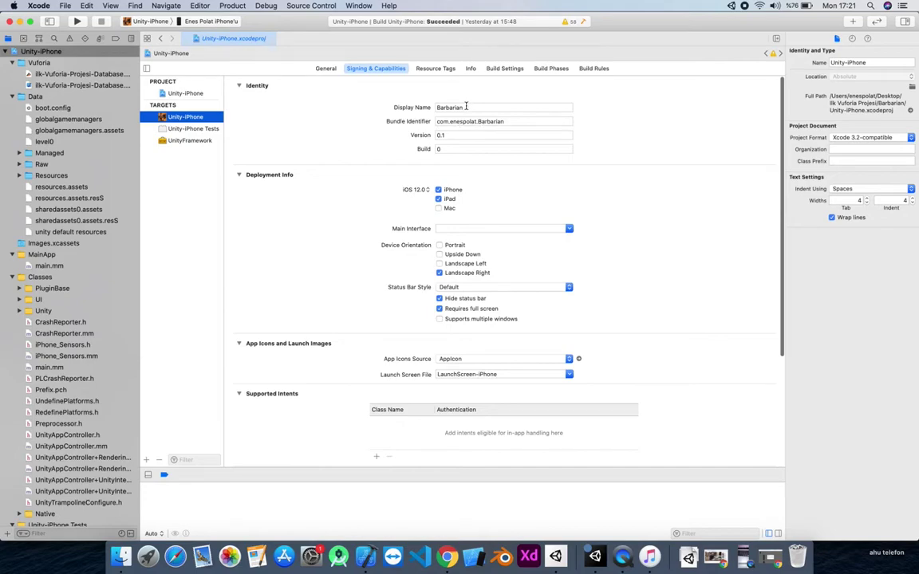
{"action": "scroll", "coordinate": [503, 286], "scroll_direction": "down", "scroll_amount": 10}
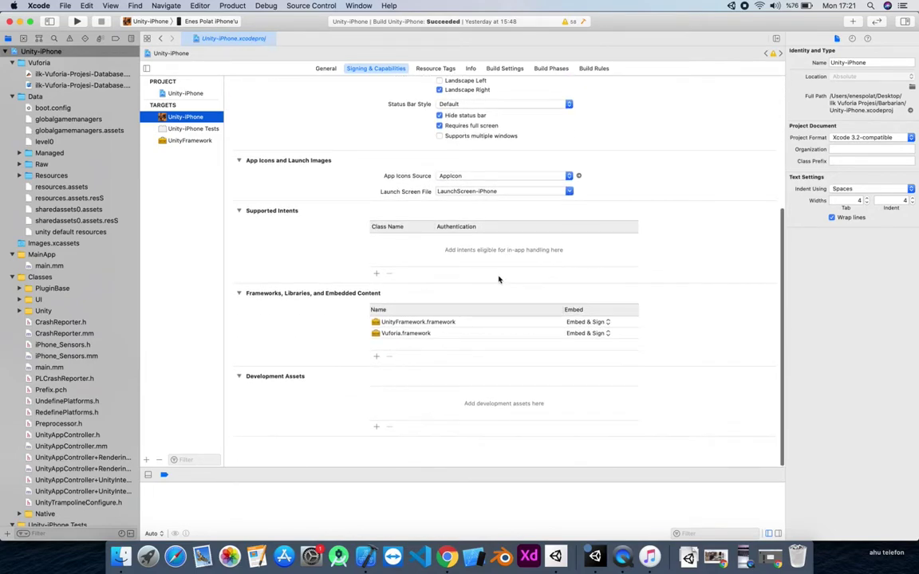
{"action": "scroll", "coordinate": [479, 240], "scroll_direction": "up", "scroll_amount": 10}
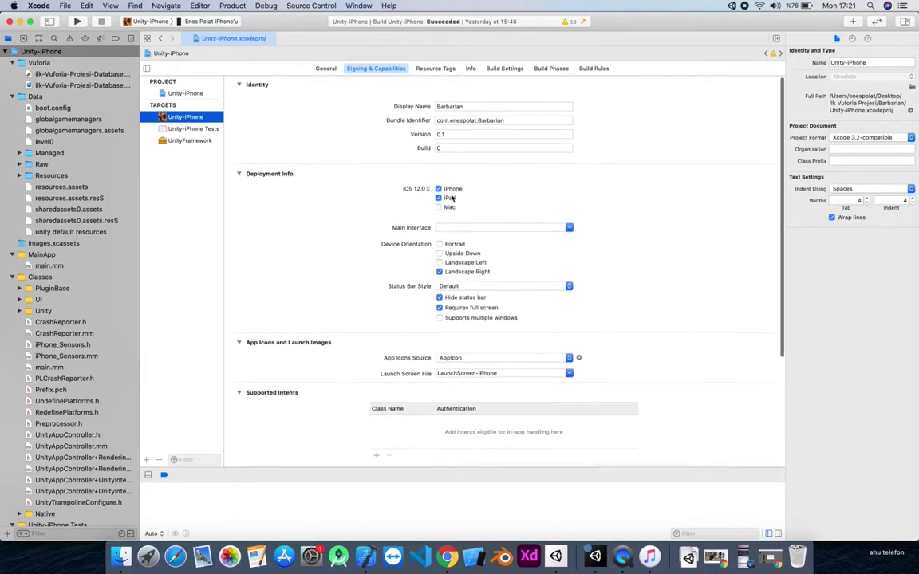
Open the Unity-iPhone target's signing settings and set the development team to None
{"action": "left_click", "coordinate": [371, 69]}
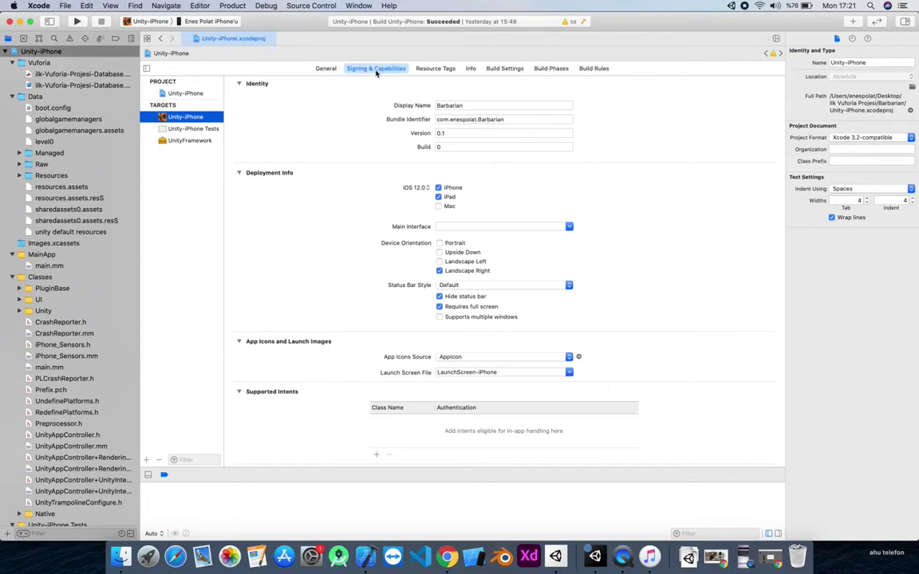
{"action": "left_click", "coordinate": [431, 68]}
{"action": "left_click", "coordinate": [376, 70]}
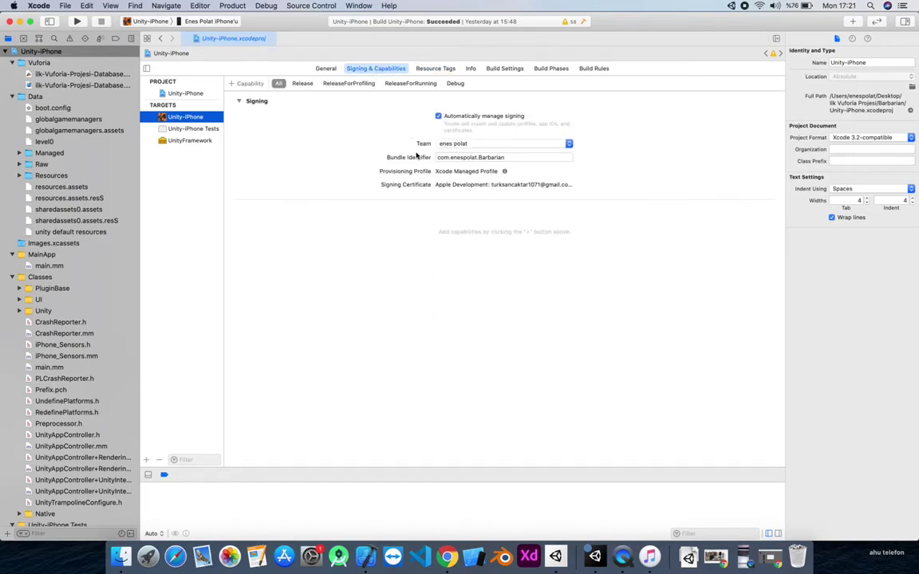
{"action": "left_click", "coordinate": [569, 144]}
{"action": "left_click", "coordinate": [494, 128]}
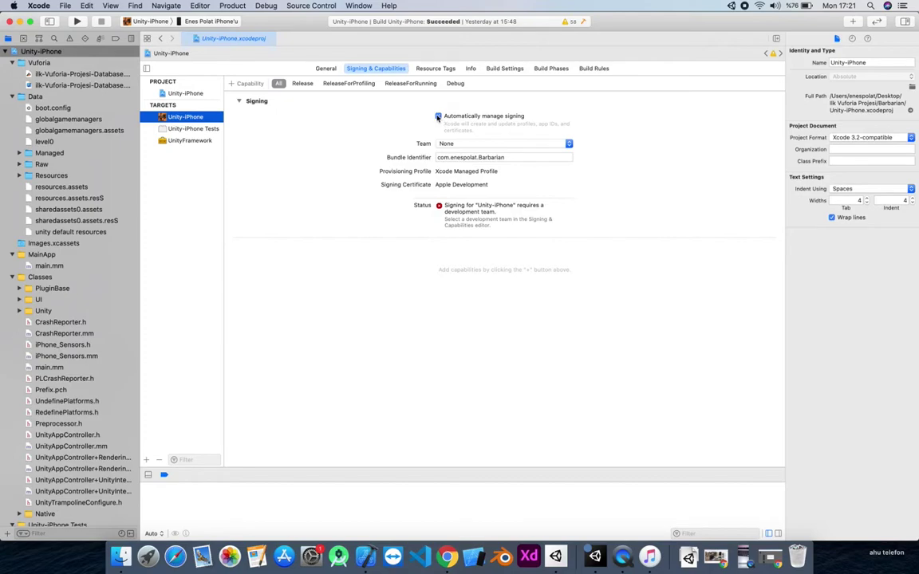
Start adding a new Apple ID account from the signing team choices
{"action": "left_click", "coordinate": [569, 145]}
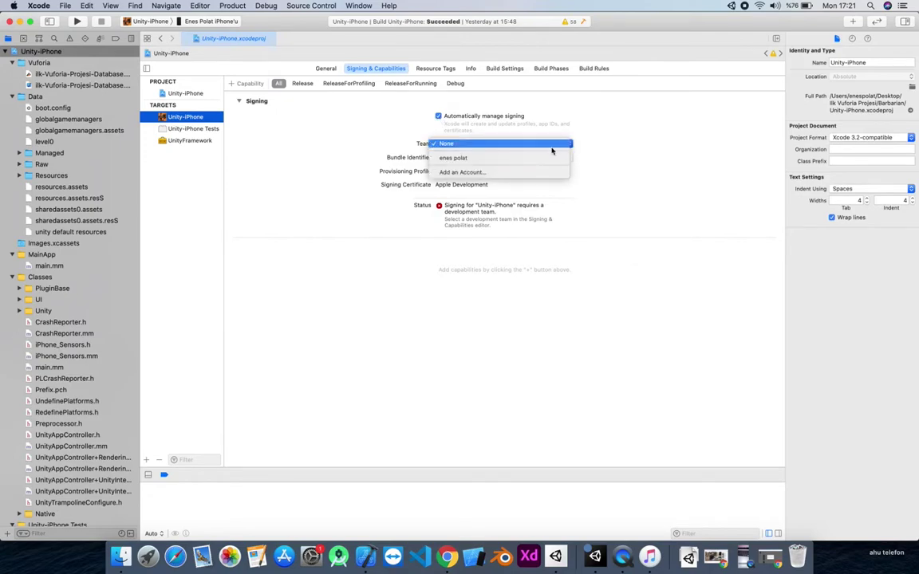
{"action": "left_click", "coordinate": [485, 174]}
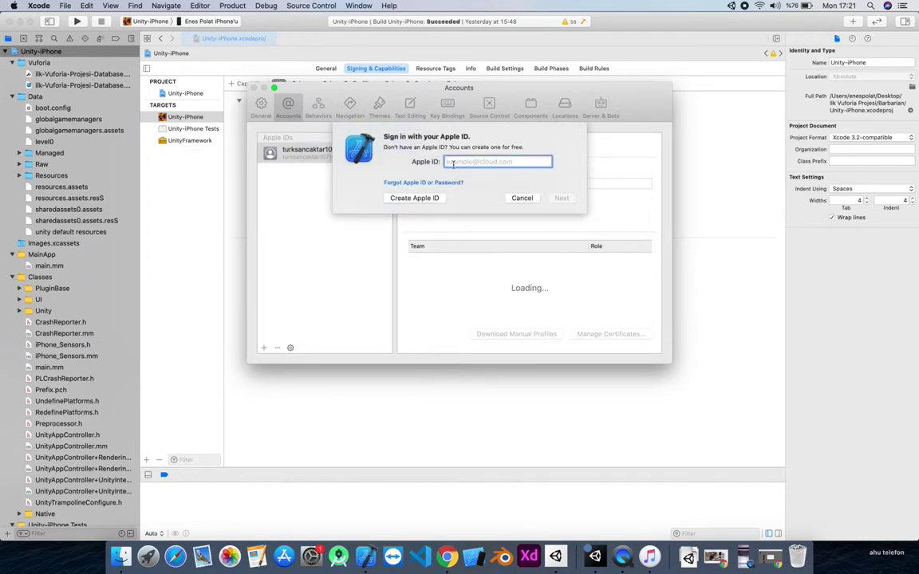